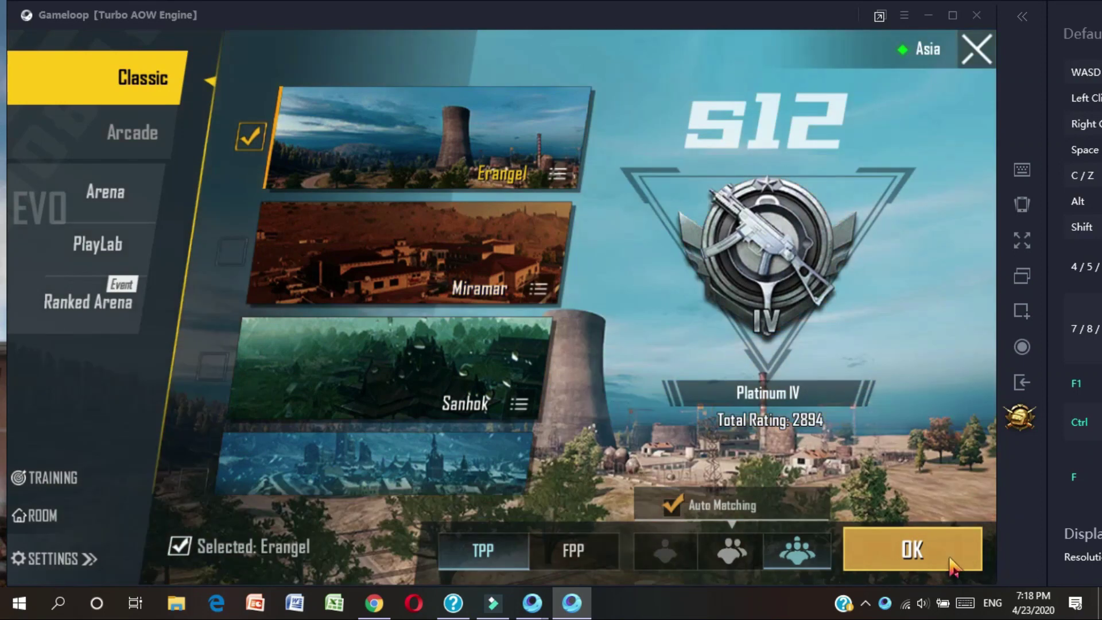
Start matchmaking for the Classic TPP Erangel match, and cancel it.
{"action": "left_click", "coordinate": [86, 66]}
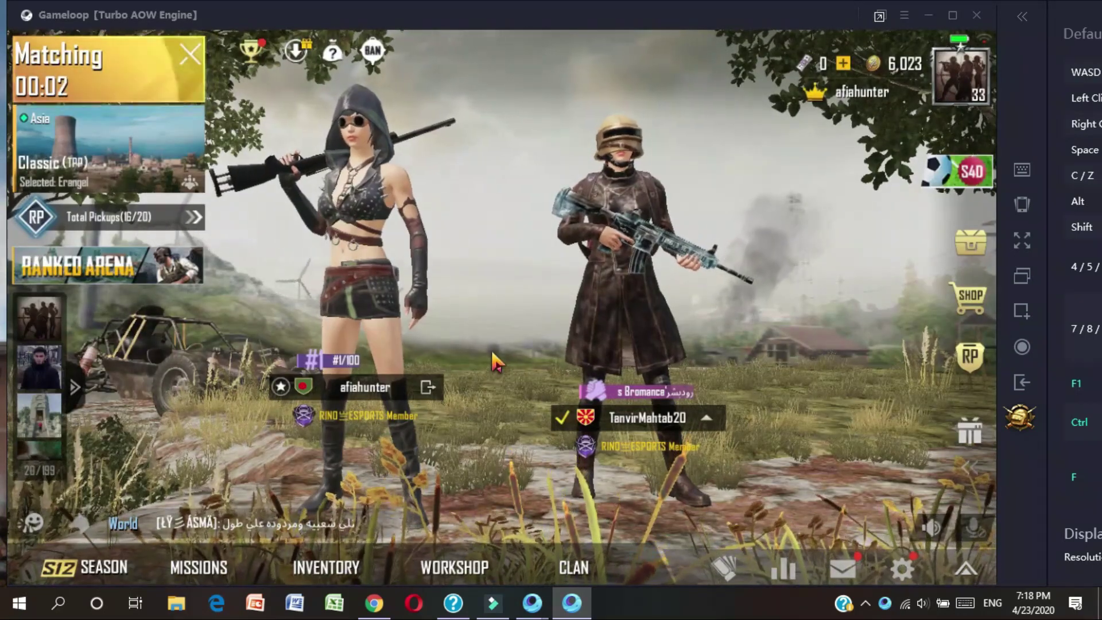
{"action": "left_click", "coordinate": [190, 55]}
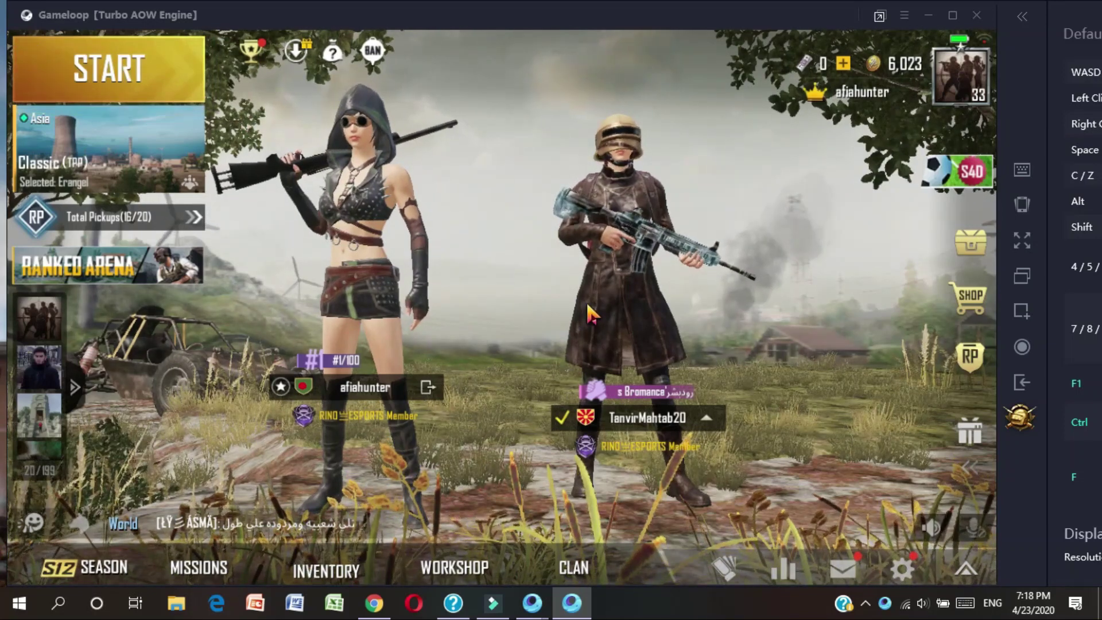
Choose the brown round goggles among the inventory's eyewear, and start the Classic Erangel match.
{"action": "left_click", "coordinate": [316, 572]}
{"action": "left_click", "coordinate": [914, 232]}
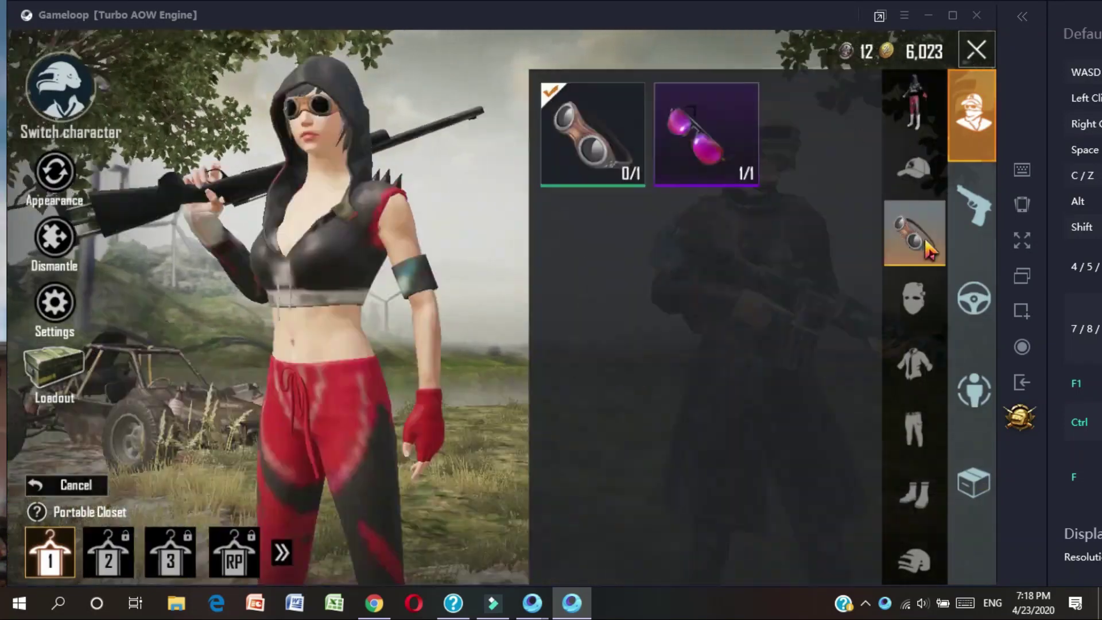
{"action": "left_click", "coordinate": [593, 135]}
{"action": "key", "text": "Escape"}
{"action": "left_click", "coordinate": [86, 65]}
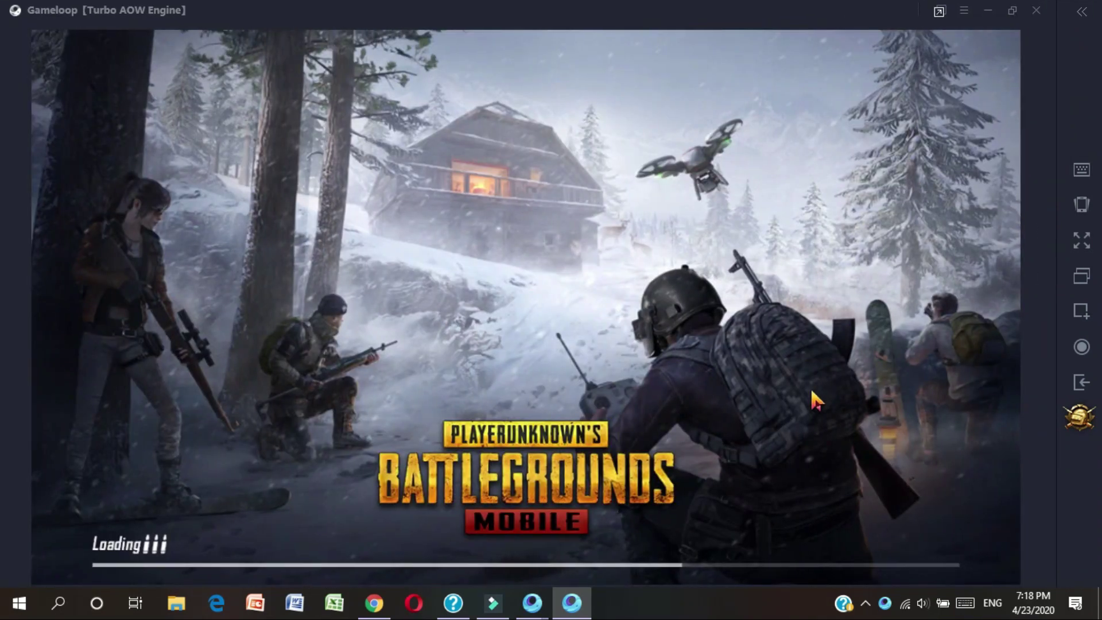
{"action": "left_click", "coordinate": [865, 603]}
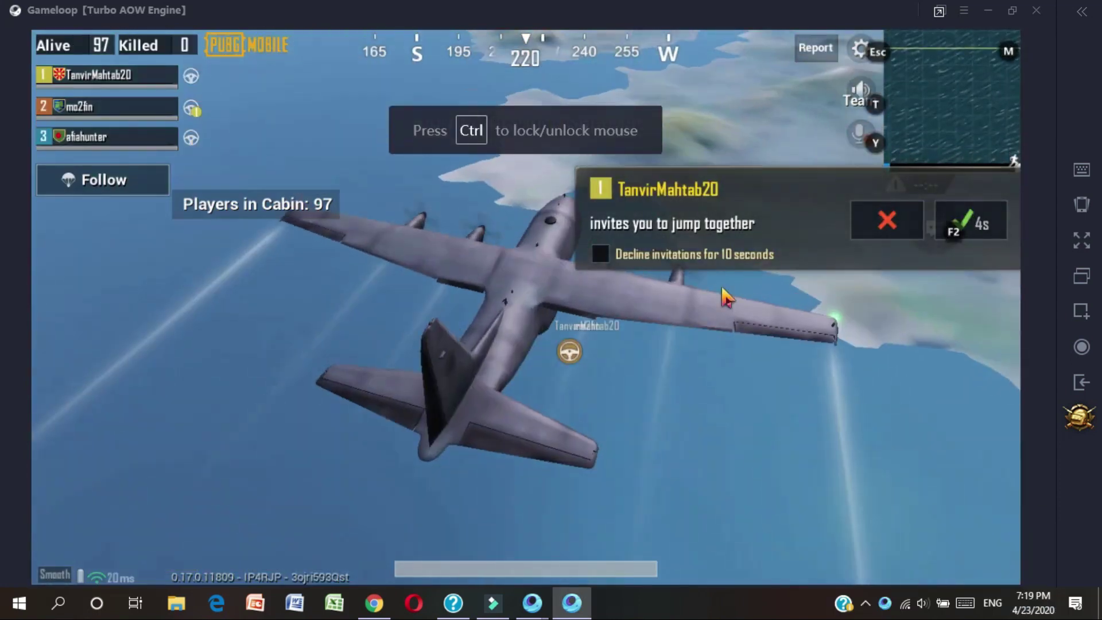
{"action": "left_click", "coordinate": [865, 603]}
{"action": "right_click", "coordinate": [849, 571]}
{"action": "left_click", "coordinate": [914, 584]}
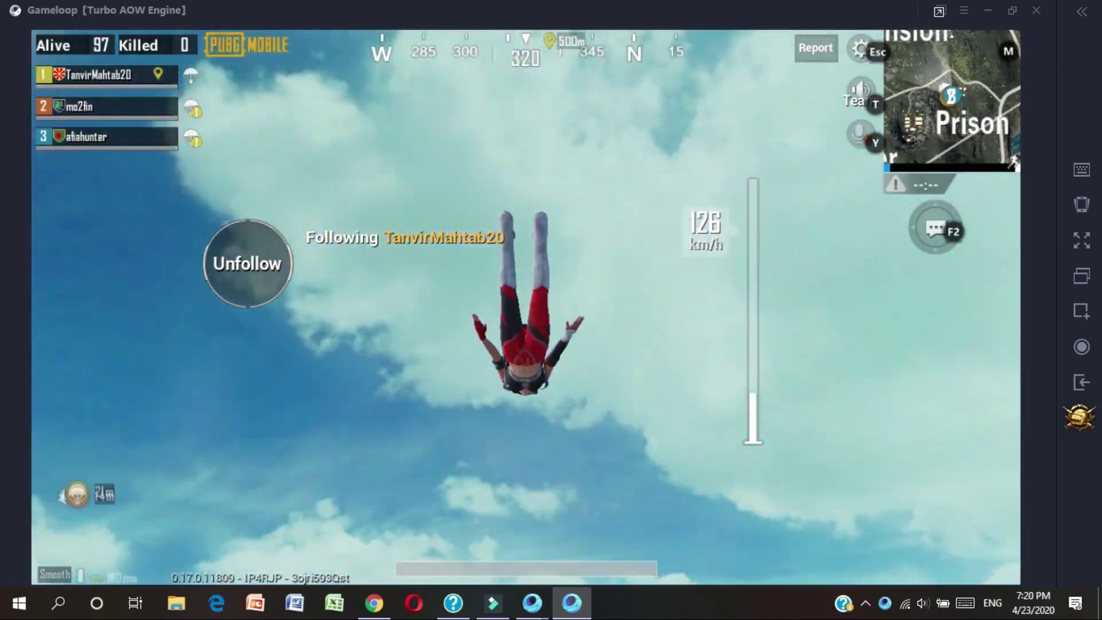
Enter the house, pick up the Military Helmet (Lv. 2) and move on through the next doorway.
{"action": "key", "text": "w"}
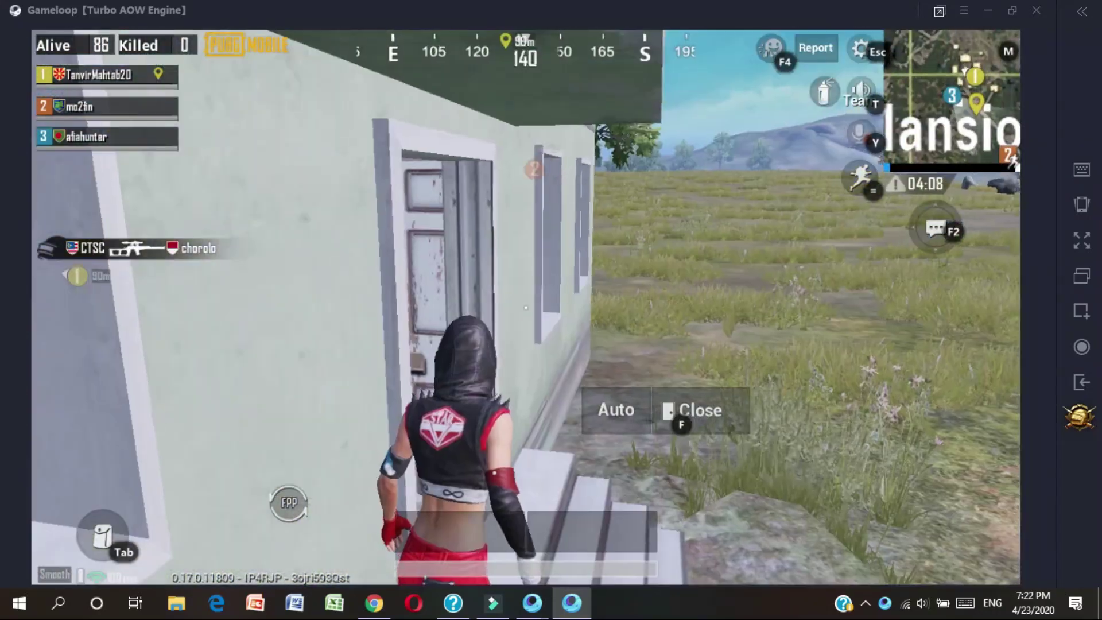
{"action": "key", "text": "w"}
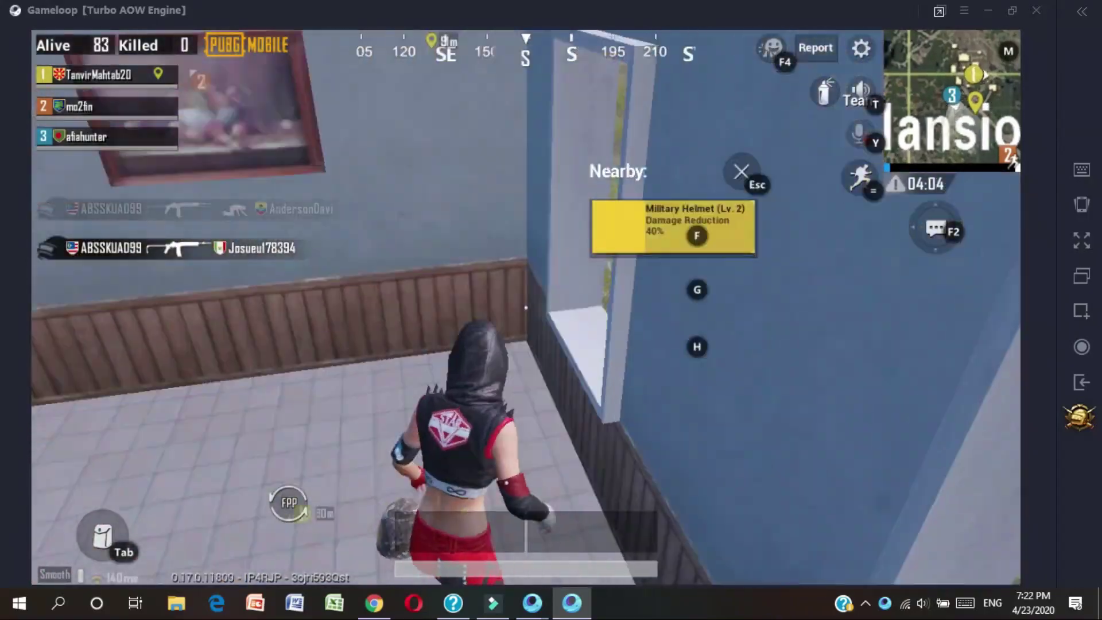
{"action": "key", "text": "f"}
{"action": "key", "text": "w"}
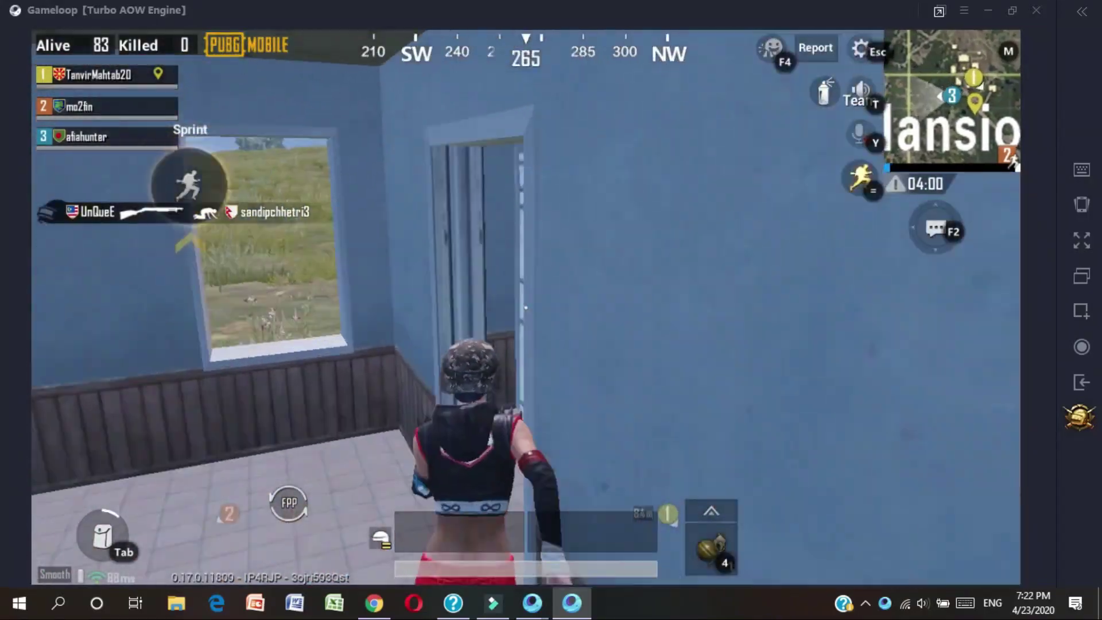
{"action": "key", "text": "w"}
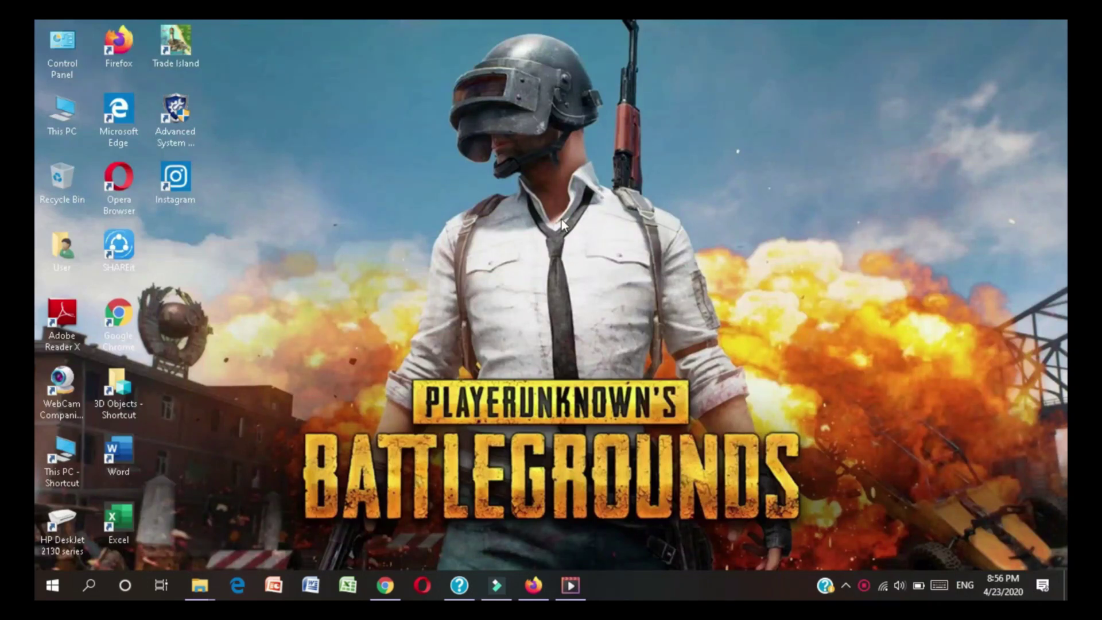
Switch to Firefox and search the web for "pubg mobile pc".
{"action": "mouse_move", "coordinate": [534, 586]}
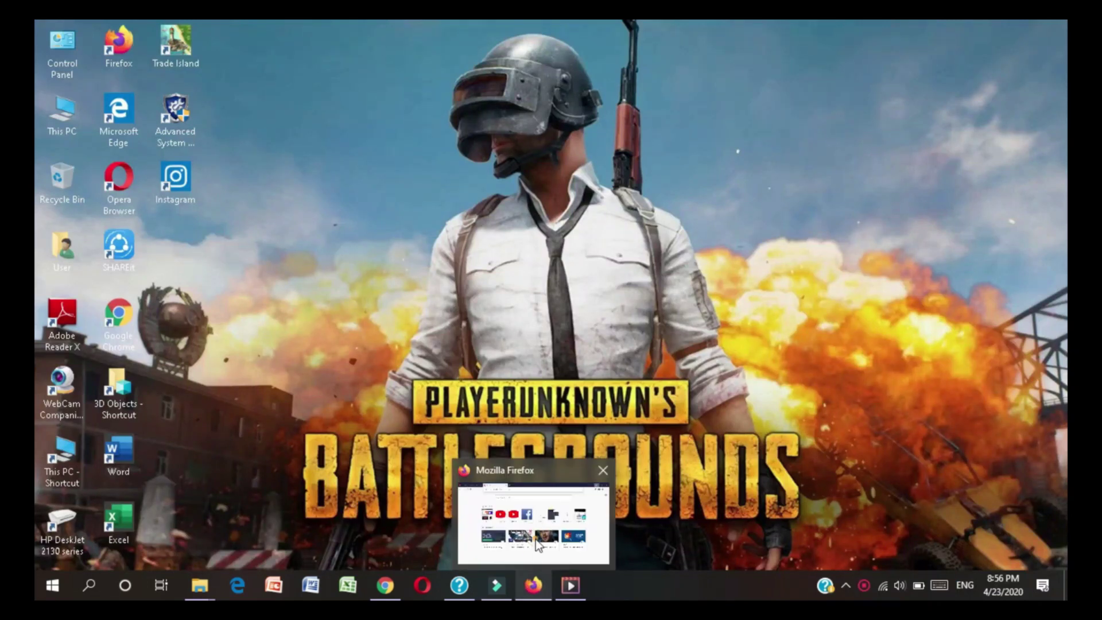
{"action": "left_click", "coordinate": [561, 505]}
{"action": "left_click", "coordinate": [468, 113]}
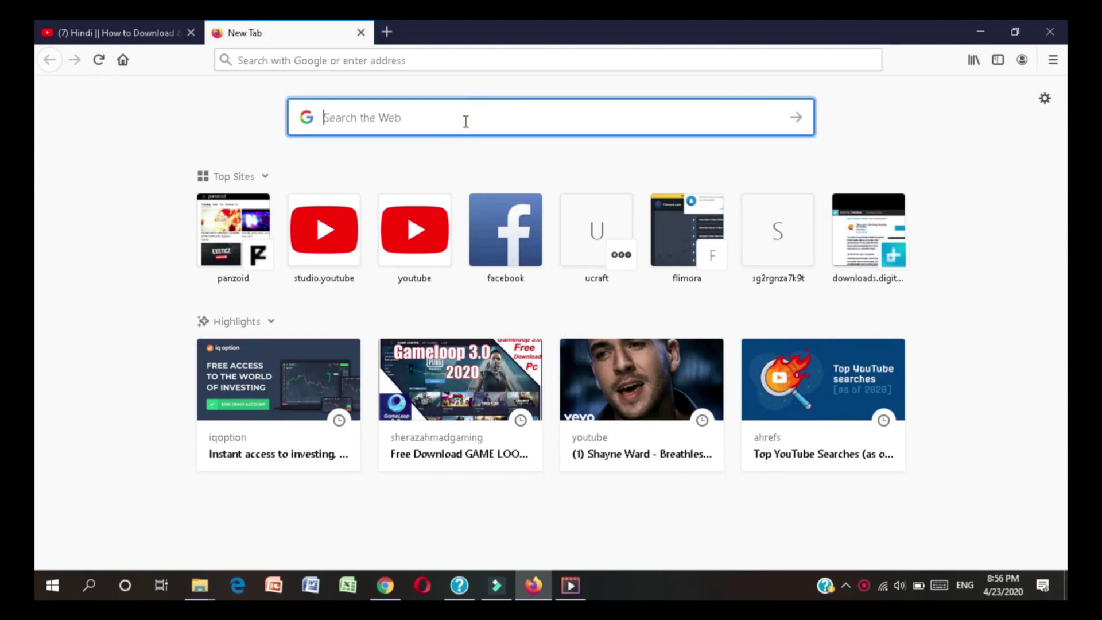
{"action": "type", "text": "pubg "}
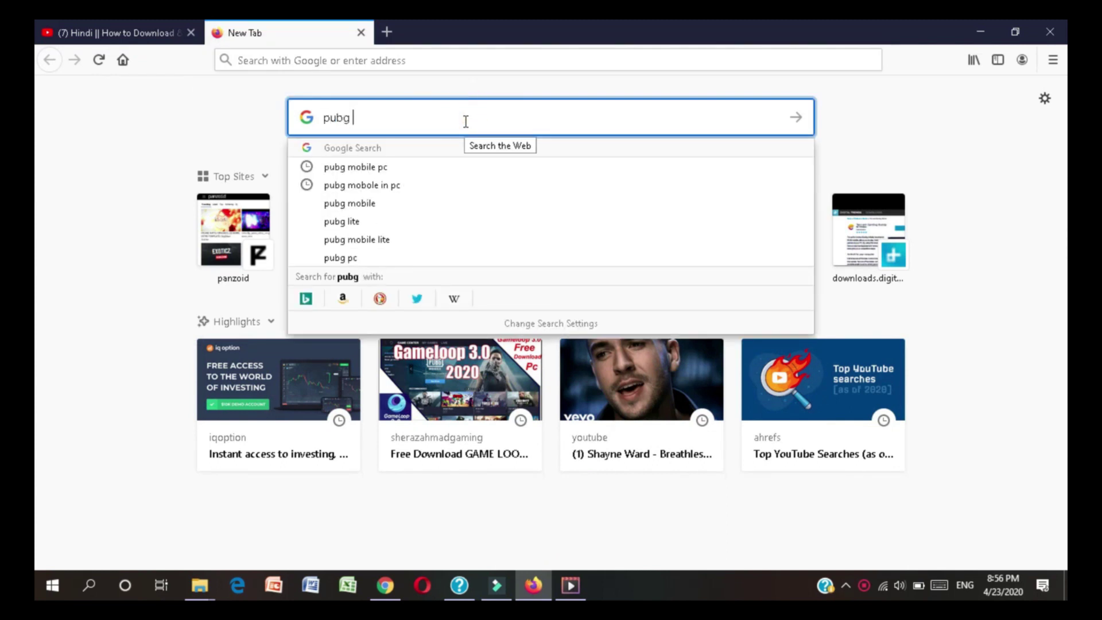
{"action": "type", "text": "mobile pc"}
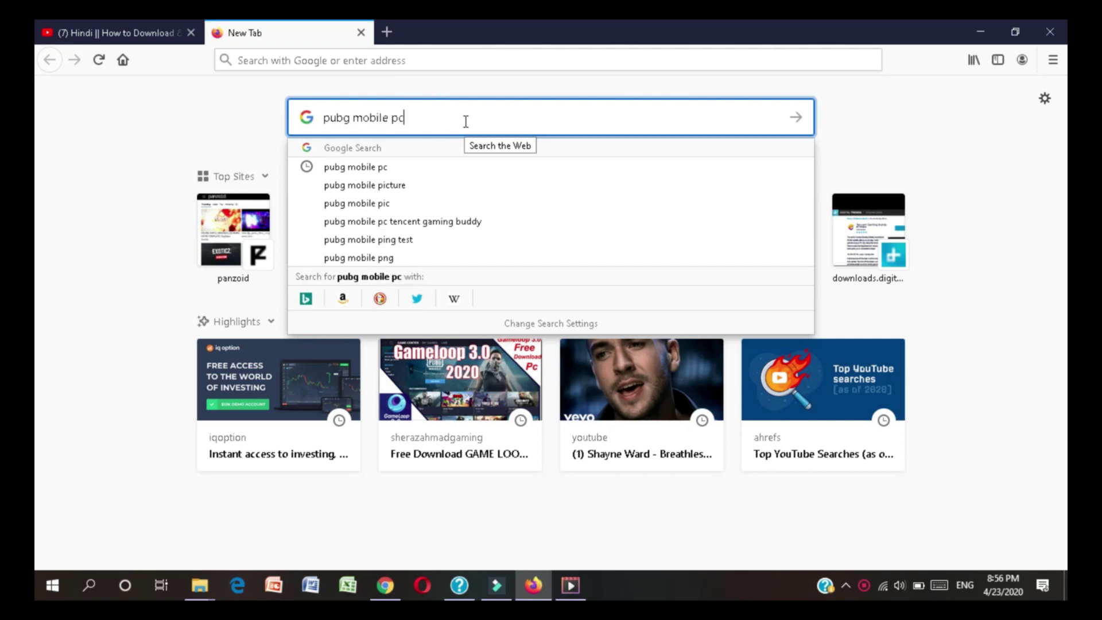
{"action": "key", "text": "Return"}
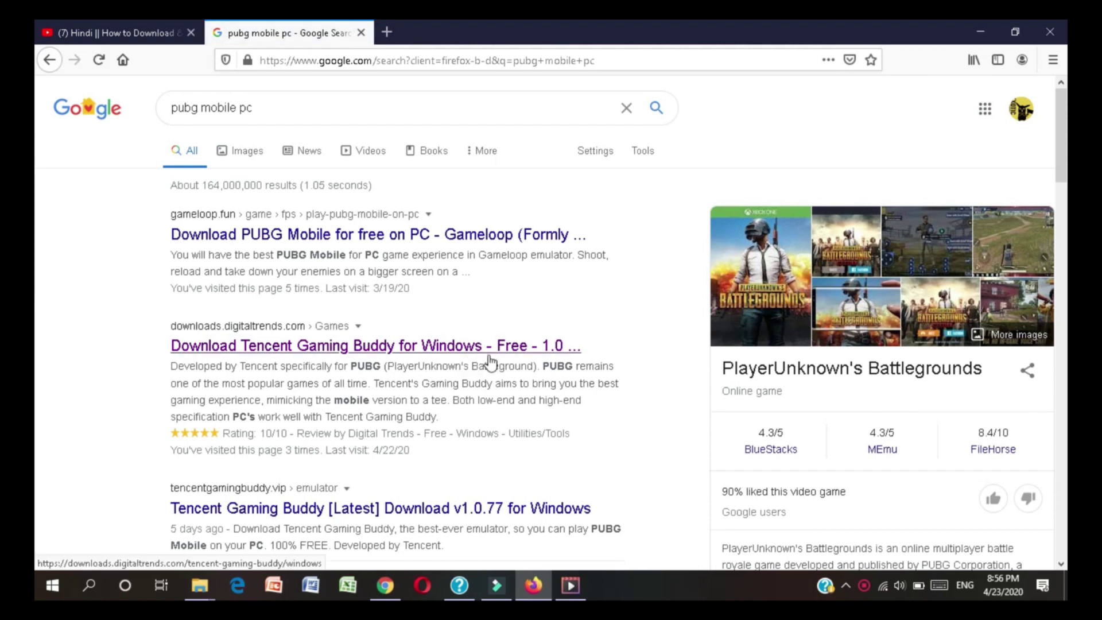
Download the Tencent Gaming Buddy installer from the Digital Trends result, save the file and minimise the browser.
{"action": "left_click", "coordinate": [461, 354]}
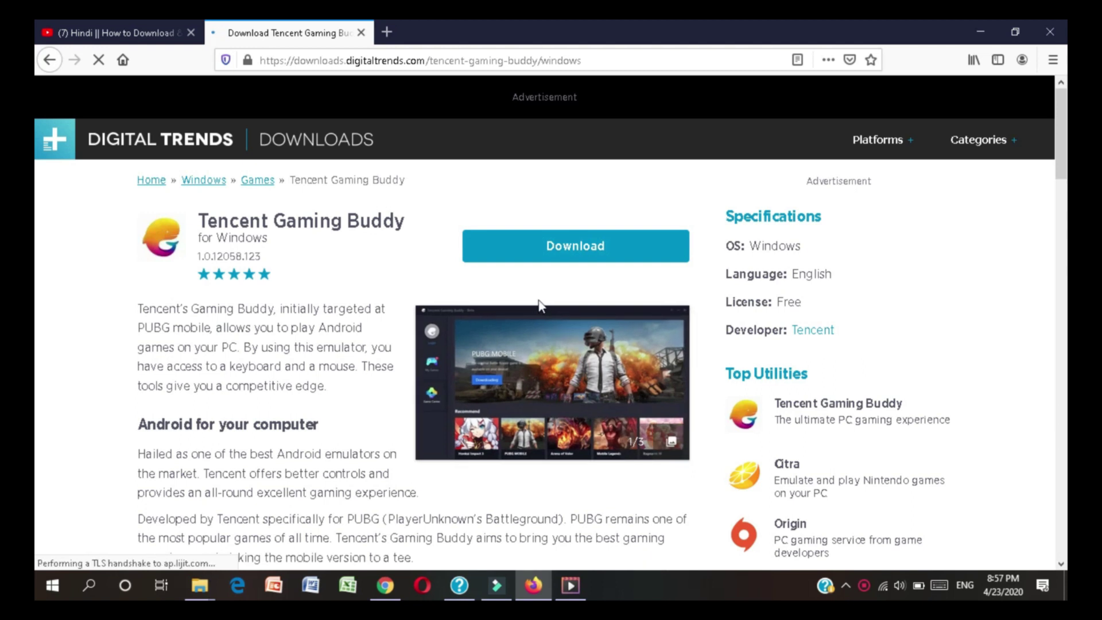
{"action": "scroll", "coordinate": [538, 307], "scroll_direction": "down", "scroll_amount": 1}
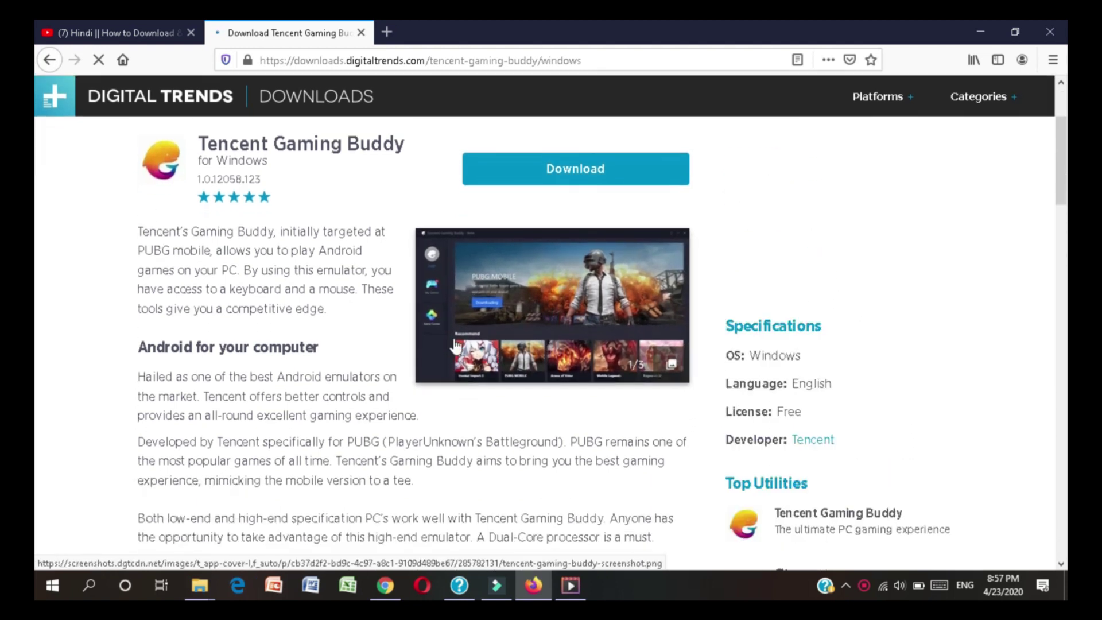
{"action": "left_click", "coordinate": [572, 170]}
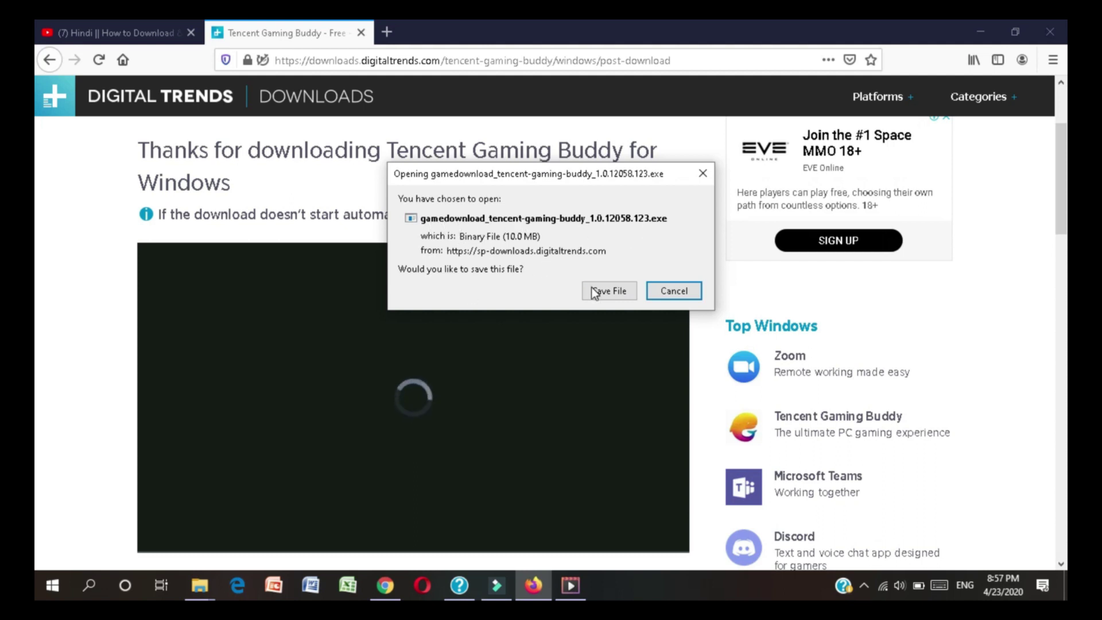
{"action": "left_click", "coordinate": [612, 289]}
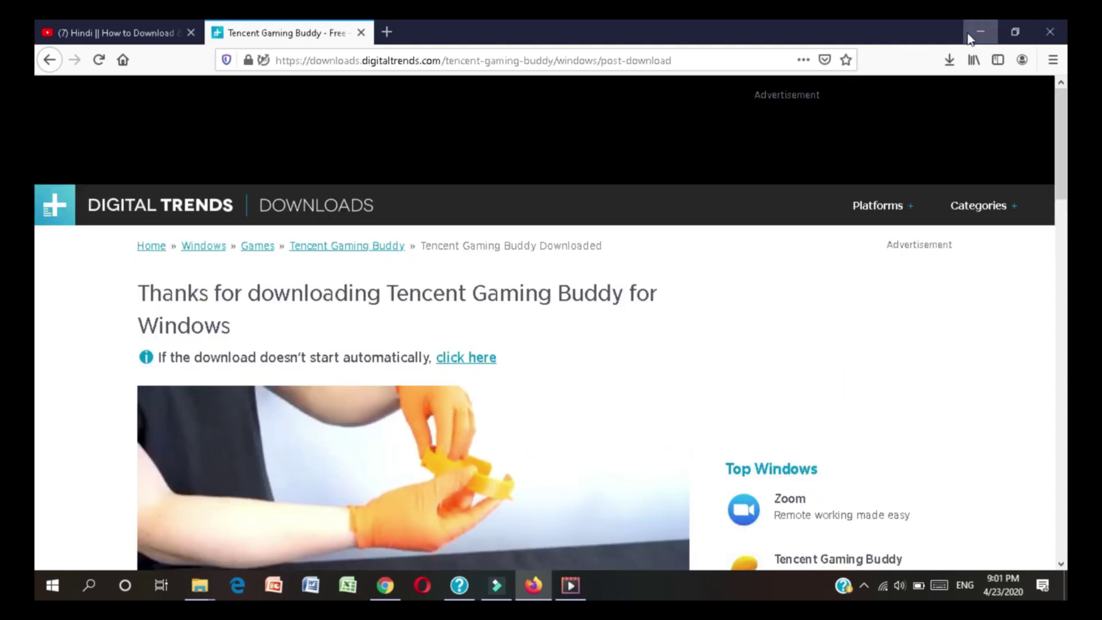
{"action": "left_click", "coordinate": [980, 31]}
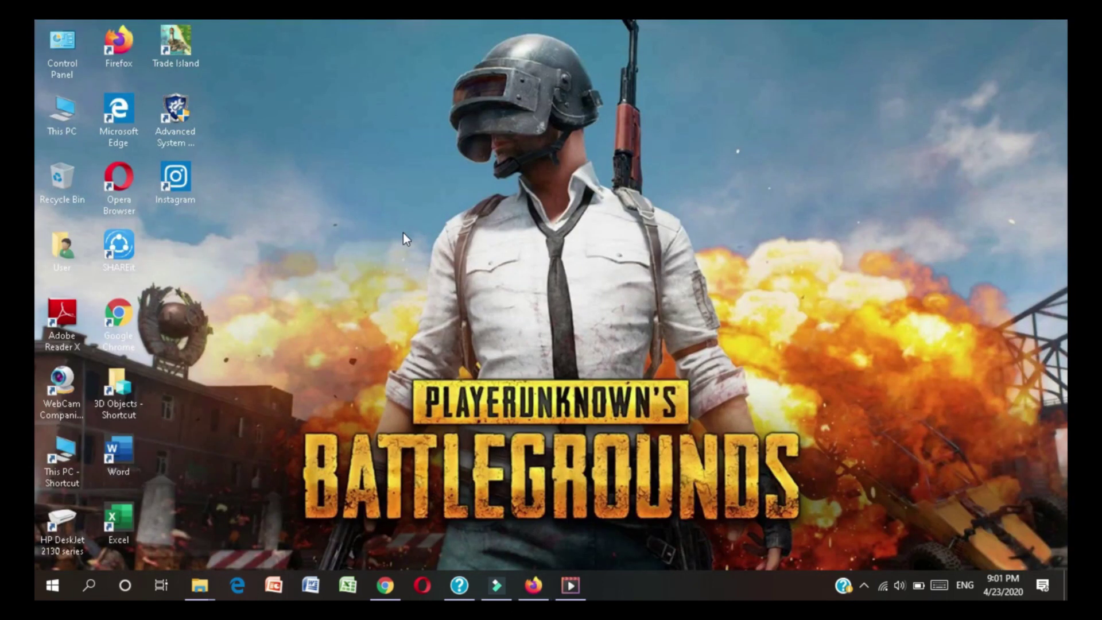
{"action": "right_click", "coordinate": [405, 237]}
{"action": "left_click", "coordinate": [428, 276]}
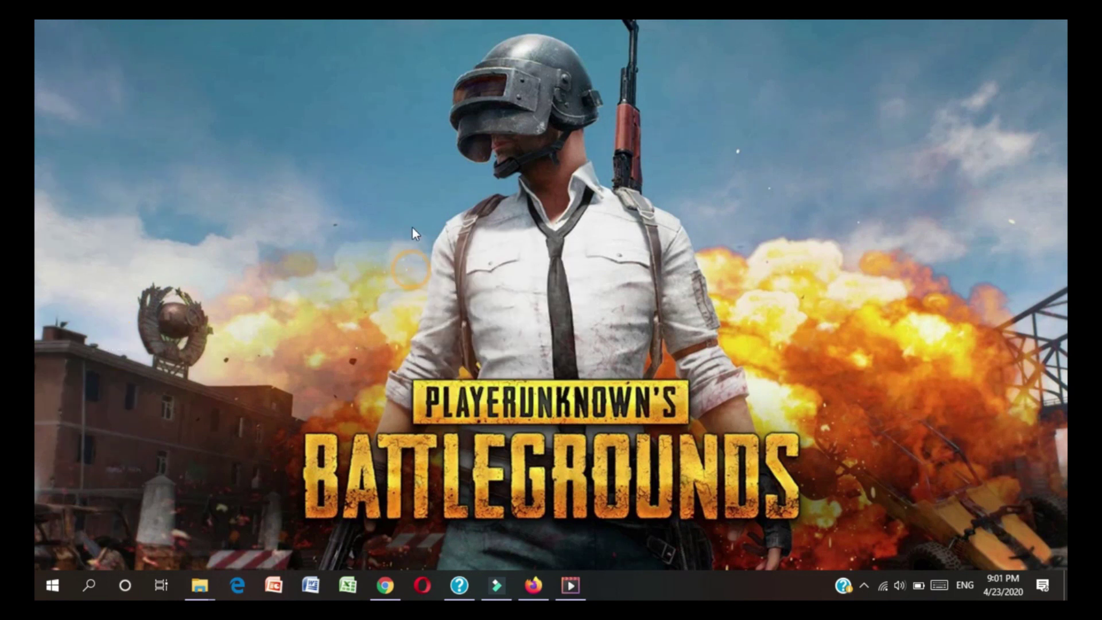
{"action": "right_click", "coordinate": [407, 182]}
{"action": "left_click", "coordinate": [428, 225]}
{"action": "right_click", "coordinate": [407, 181]}
{"action": "left_click", "coordinate": [431, 225]}
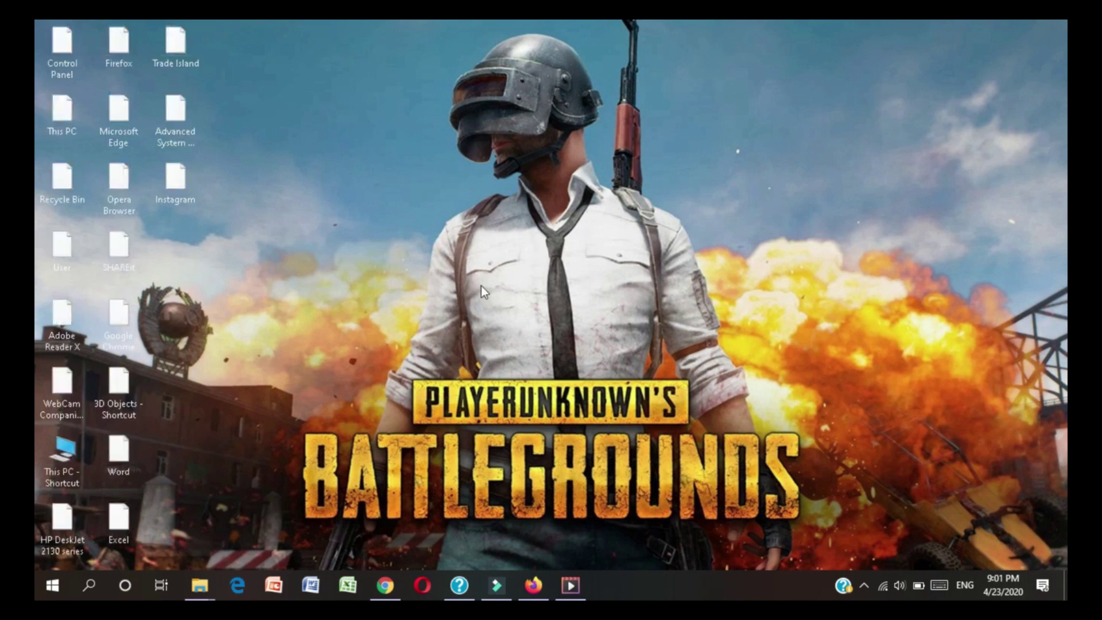
Run the gamedownload_tencent-gaming-buddy installer from the Downloads folder, accepting the update check, and start the emulator.
{"action": "mouse_move", "coordinate": [199, 586]}
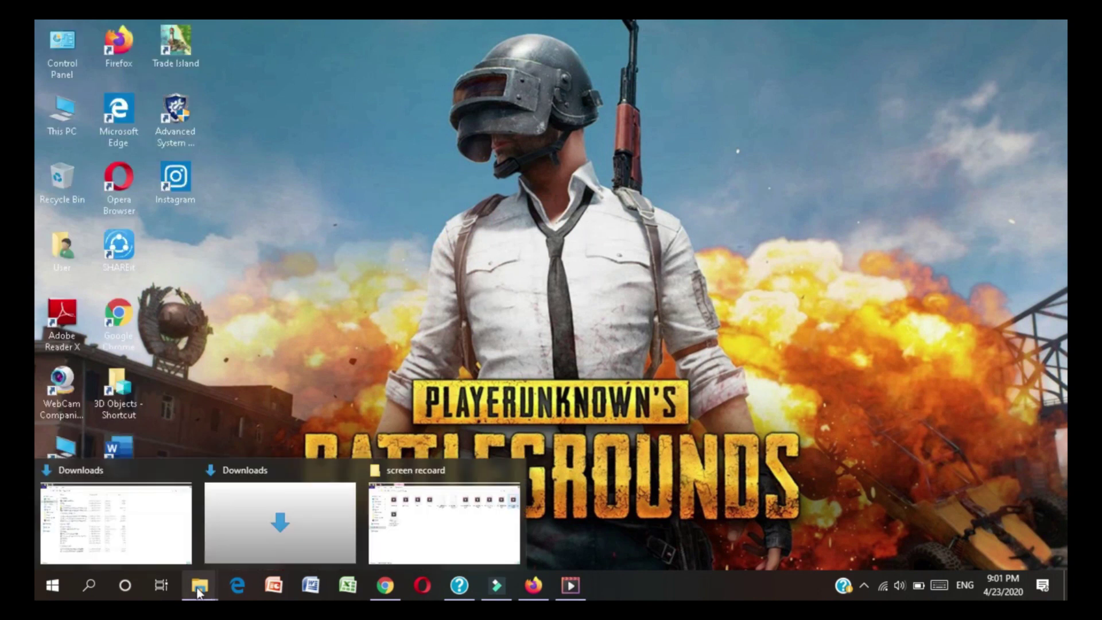
{"action": "left_click", "coordinate": [154, 513]}
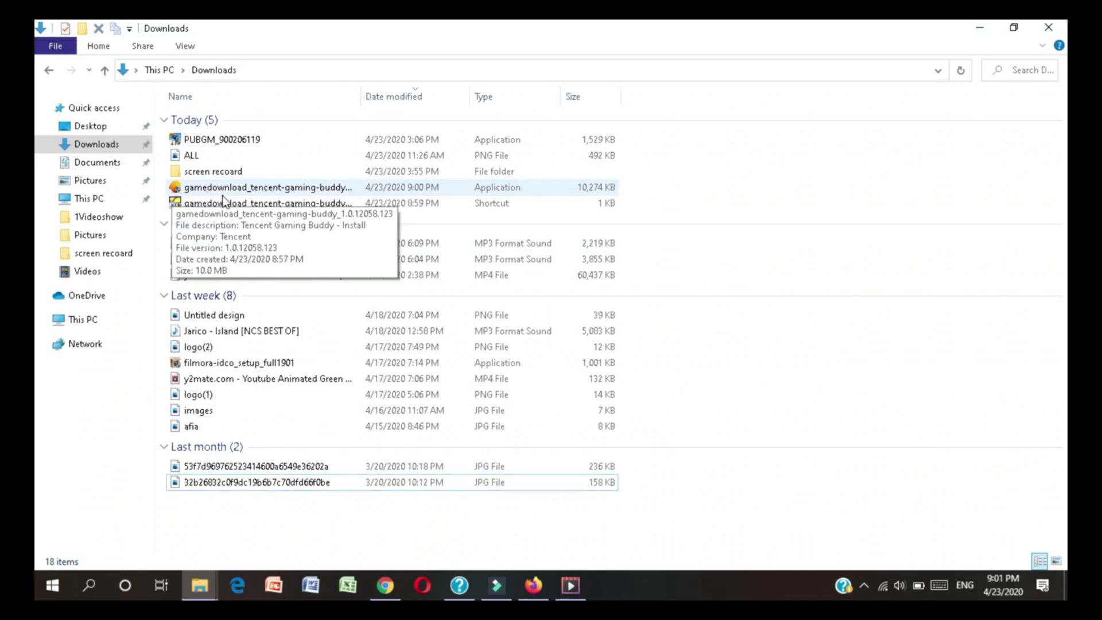
{"action": "left_click", "coordinate": [290, 189]}
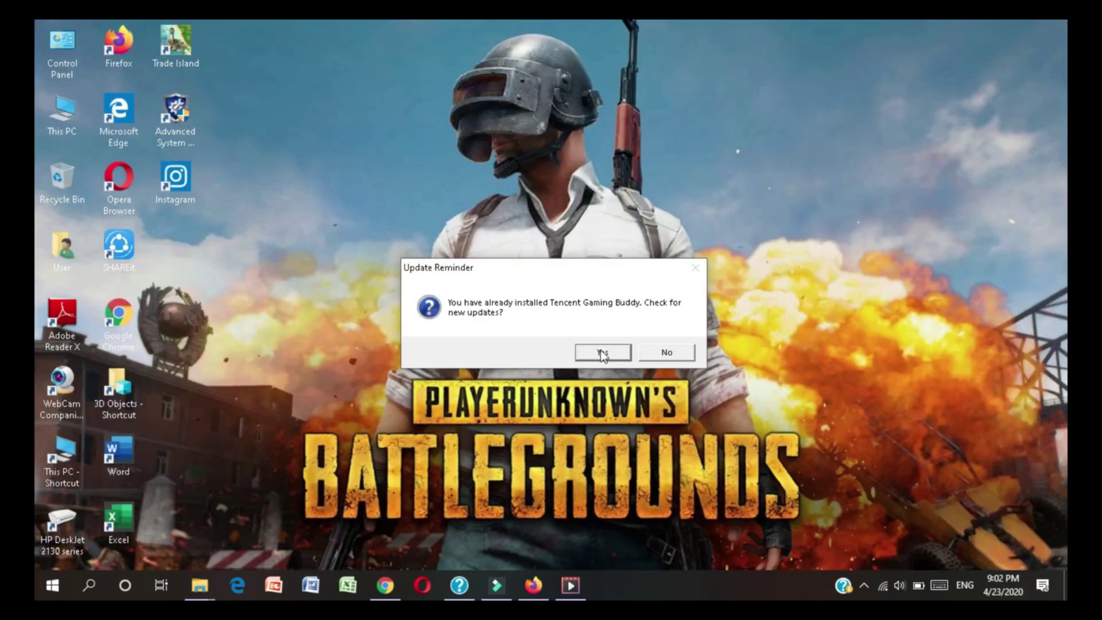
{"action": "left_click", "coordinate": [603, 353]}
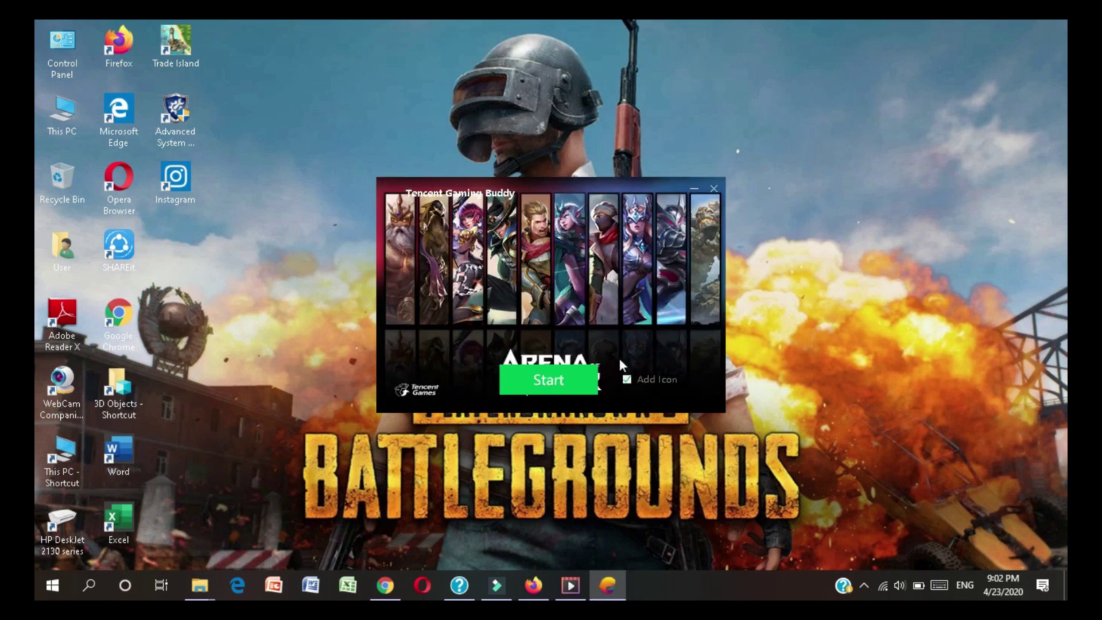
{"action": "left_click", "coordinate": [554, 387]}
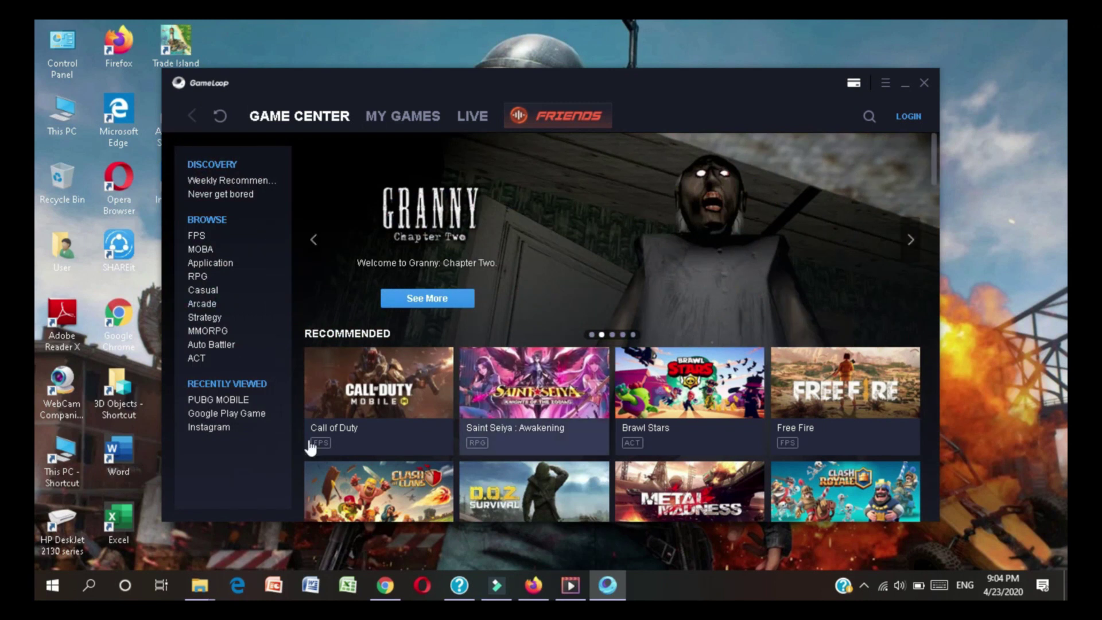
Open PUBG MOBILE from the recently viewed games in GameLoop and launch it.
{"action": "left_click", "coordinate": [233, 397]}
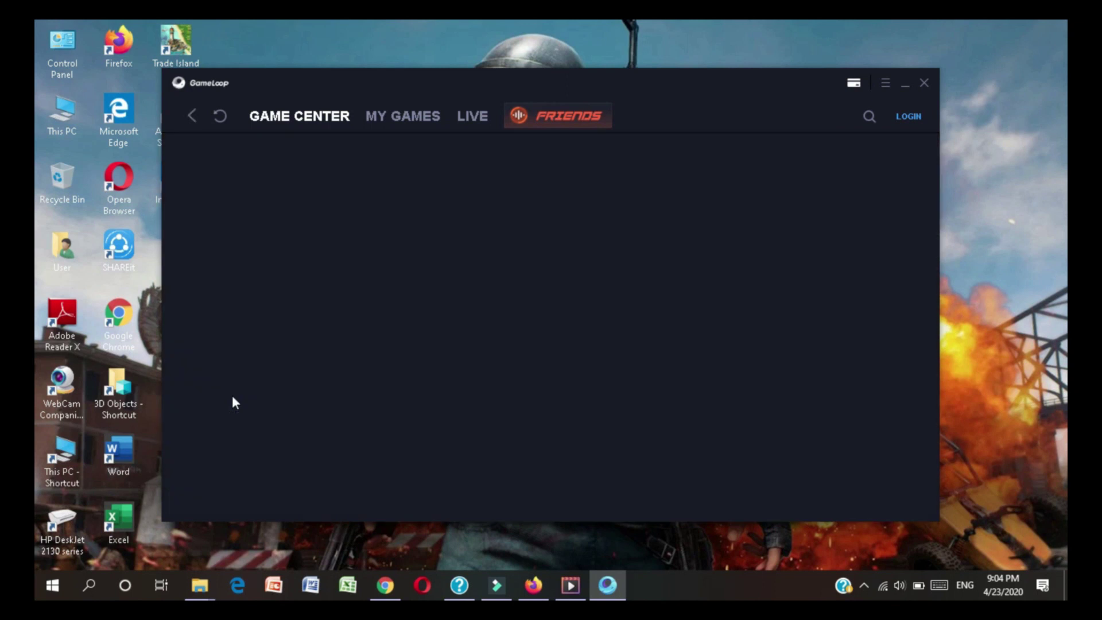
{"action": "left_click", "coordinate": [819, 397]}
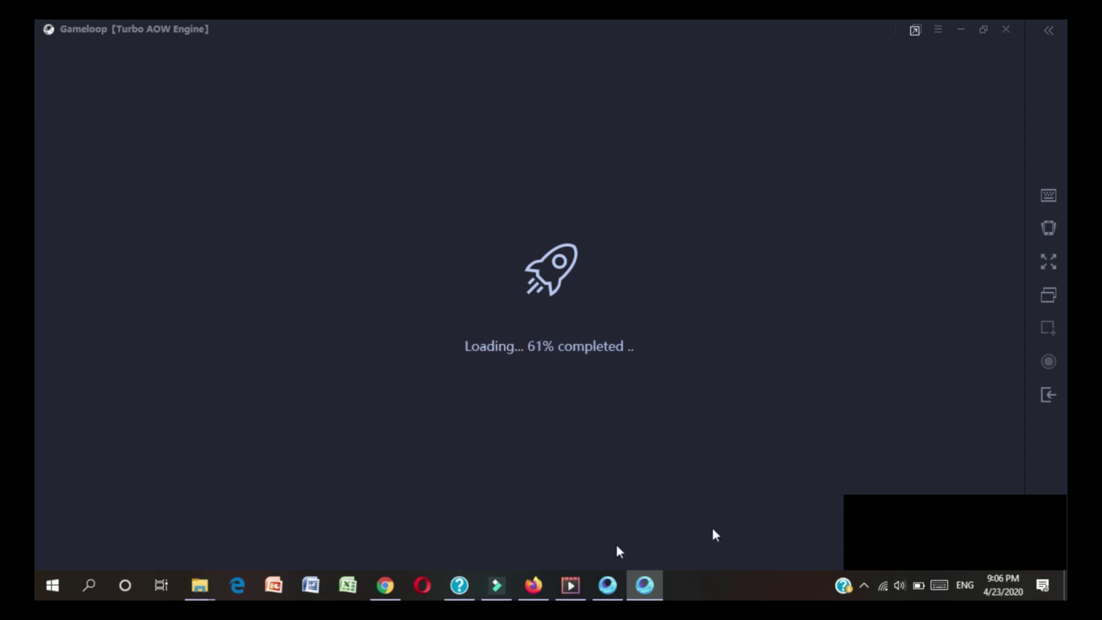
{"action": "mouse_move", "coordinate": [610, 581]}
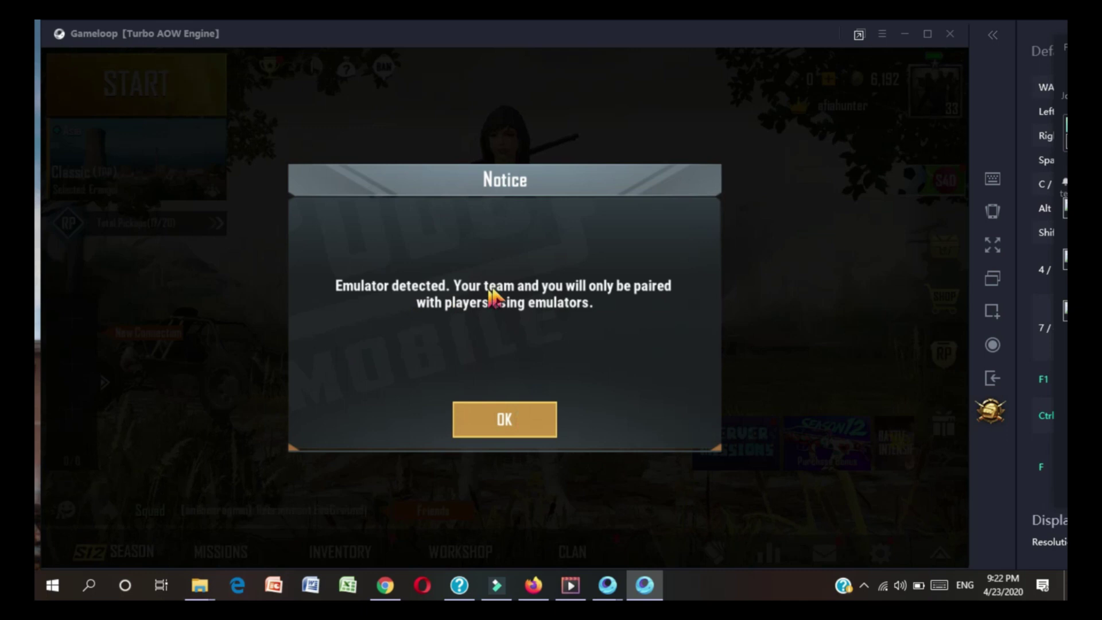
Dismiss the emulator notice and open the character's outfit inventory from the lobby.
{"action": "left_click", "coordinate": [527, 423]}
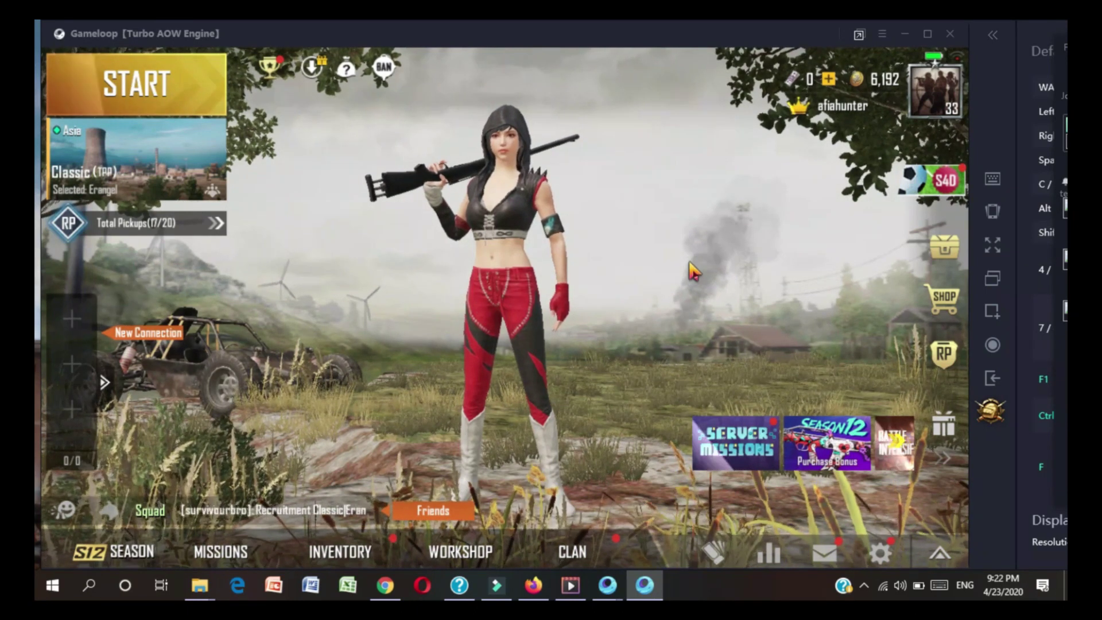
{"action": "left_click", "coordinate": [557, 310]}
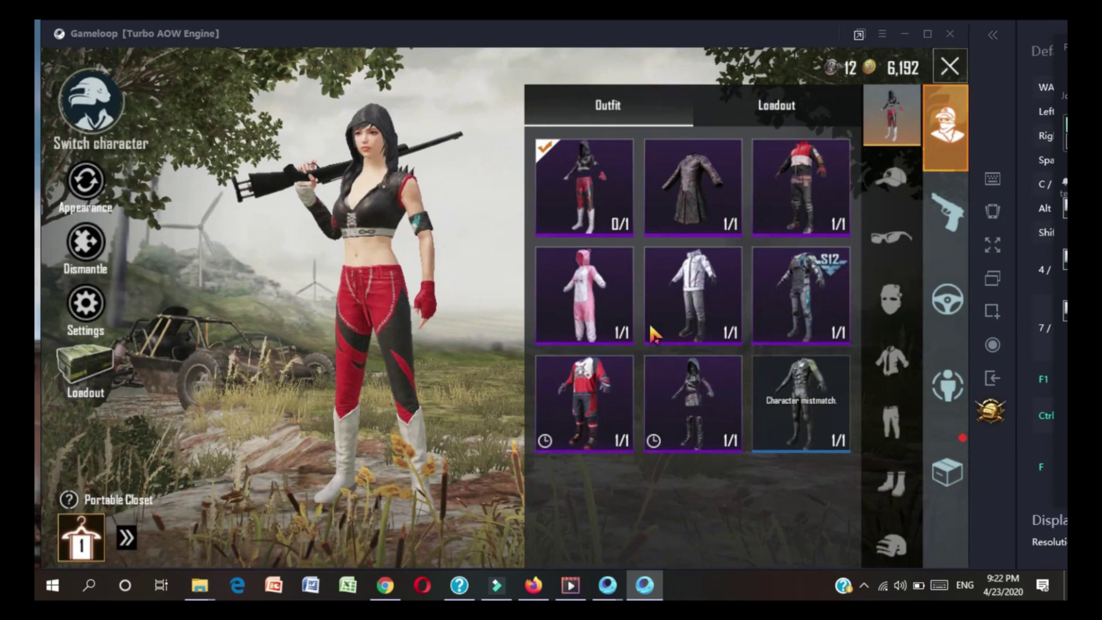